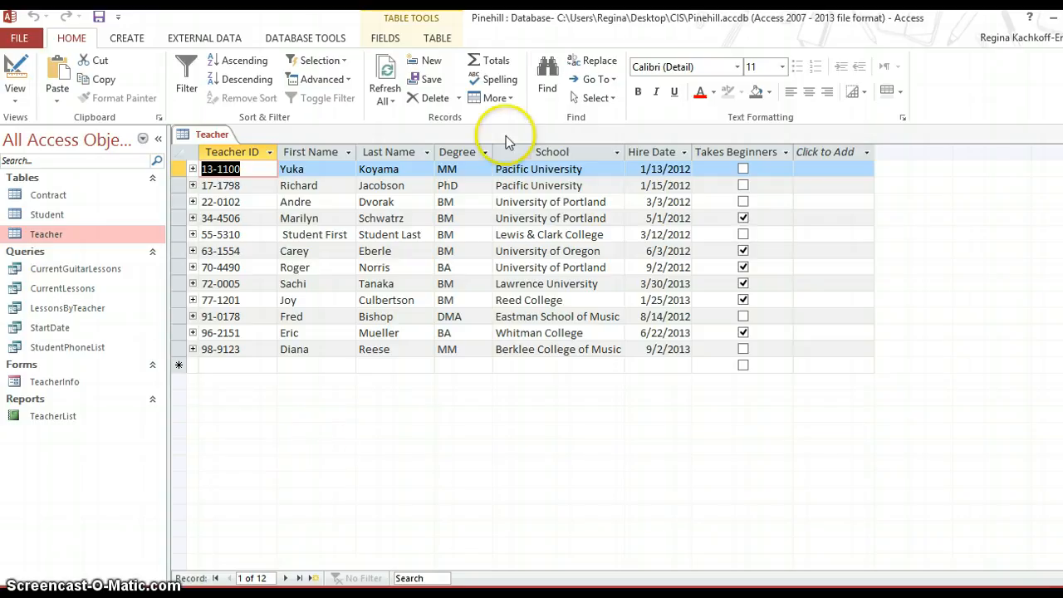
Step: Find the Lewis & Clark College teacher's record by searching for its Teacher ID, and close the Teacher table
left_click(561, 79)
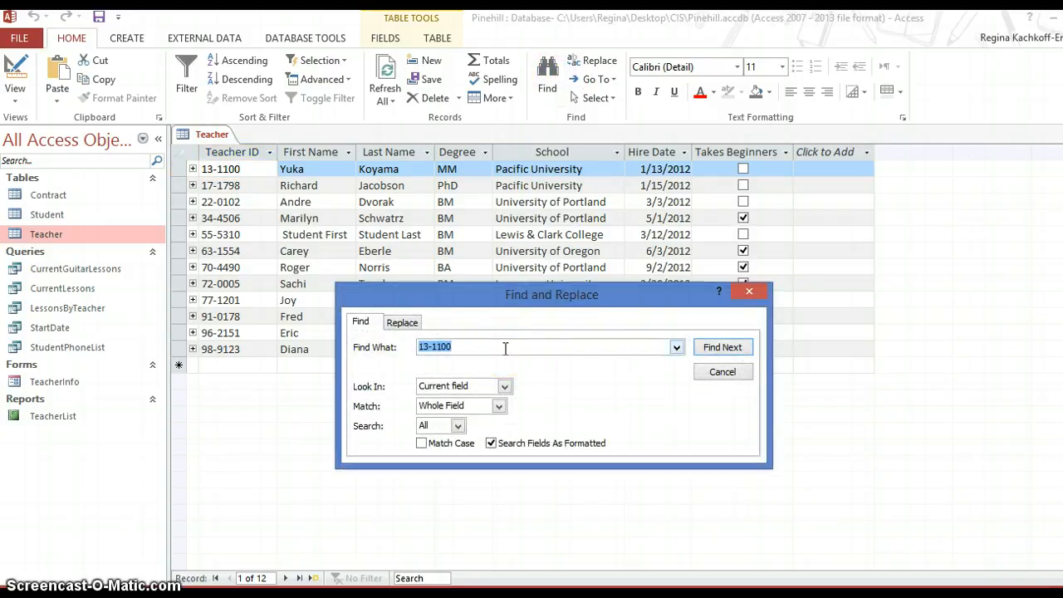
type("55-5310")
key("Return")
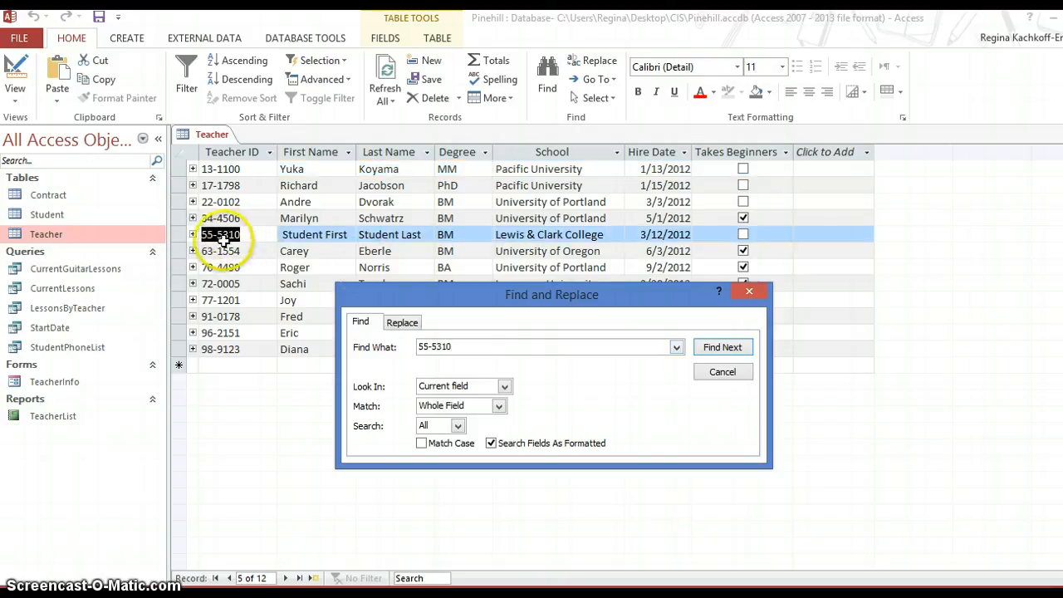
left_click(732, 372)
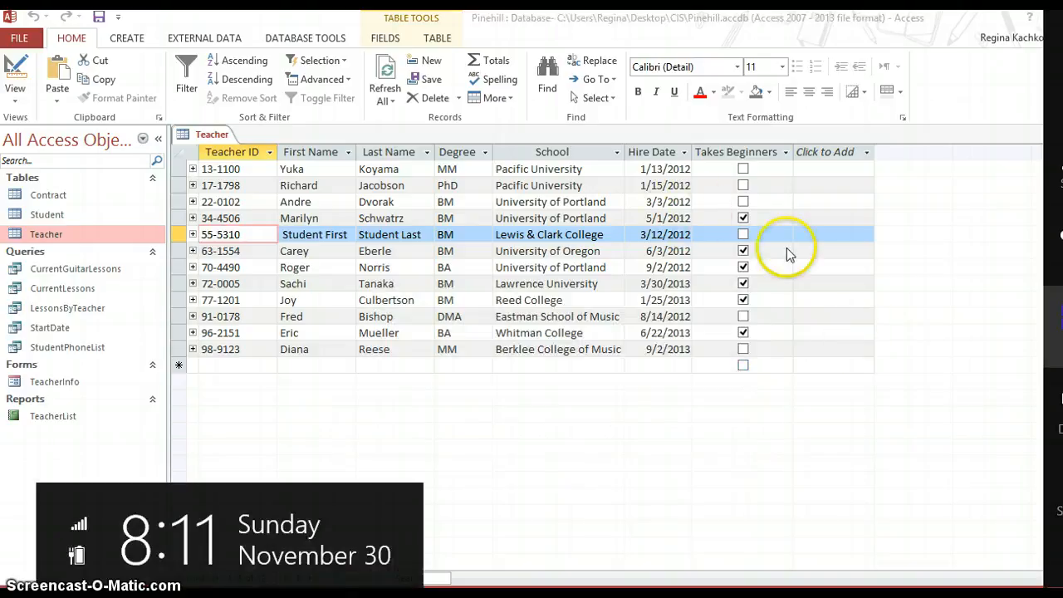
left_click(786, 249)
left_click(742, 251)
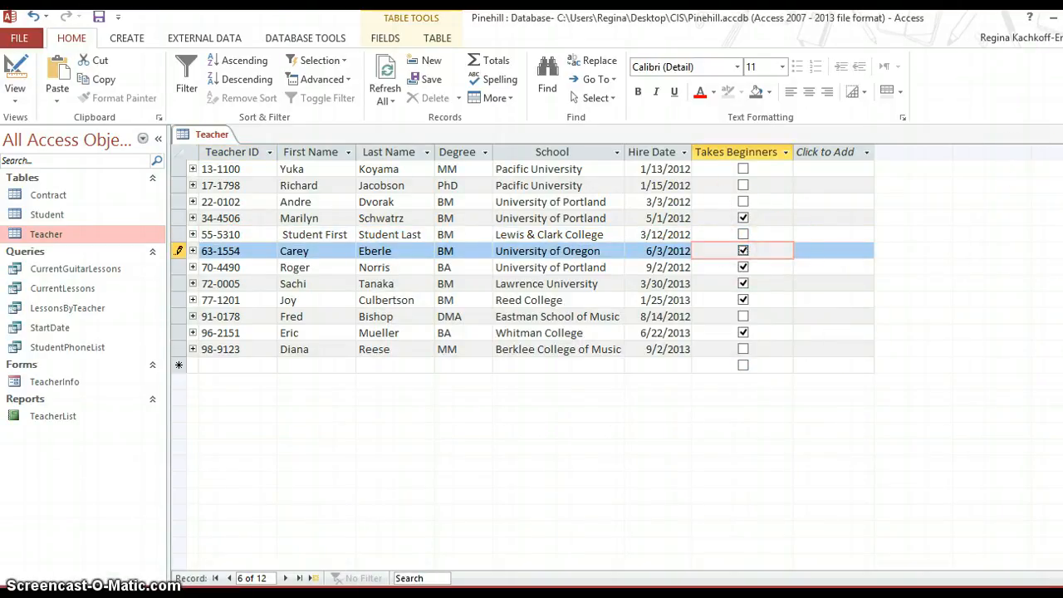
left_click(1061, 134)
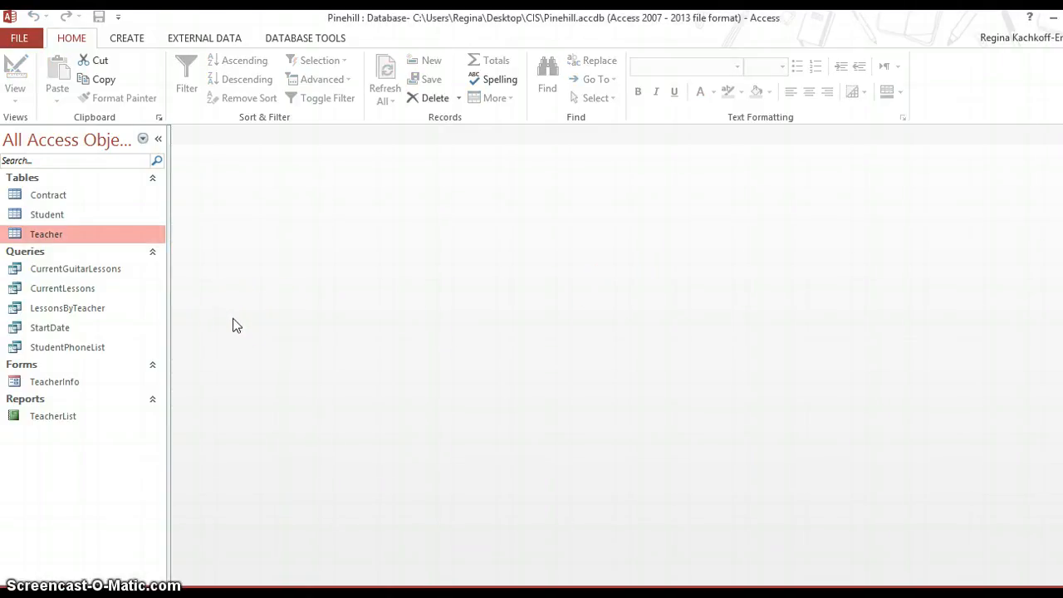
Step: Open the Student table, inspect the ninth student's related contract record, and close the table
left_click(66, 213)
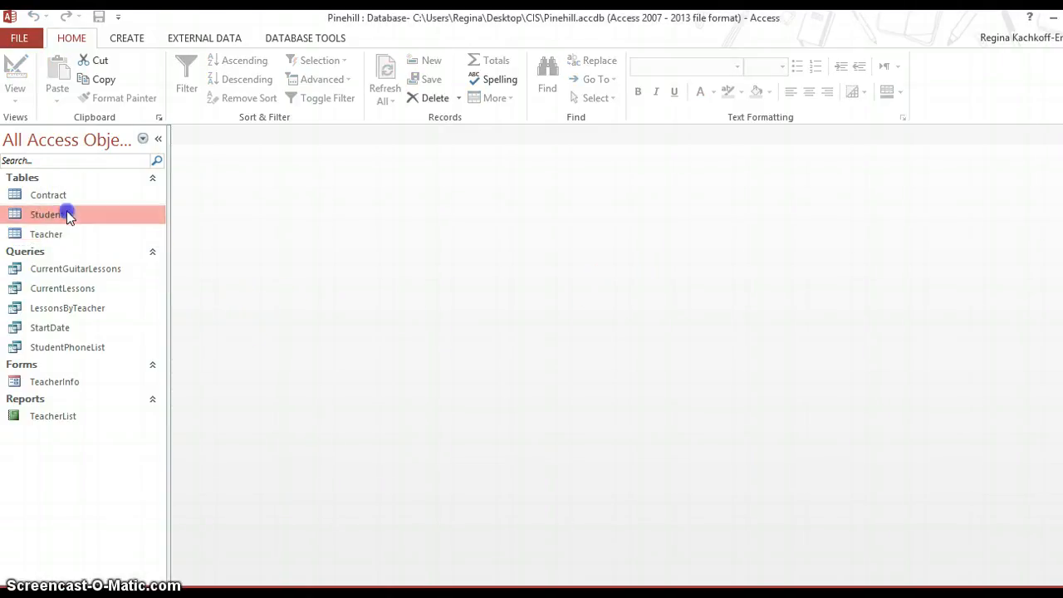
double_click(67, 213)
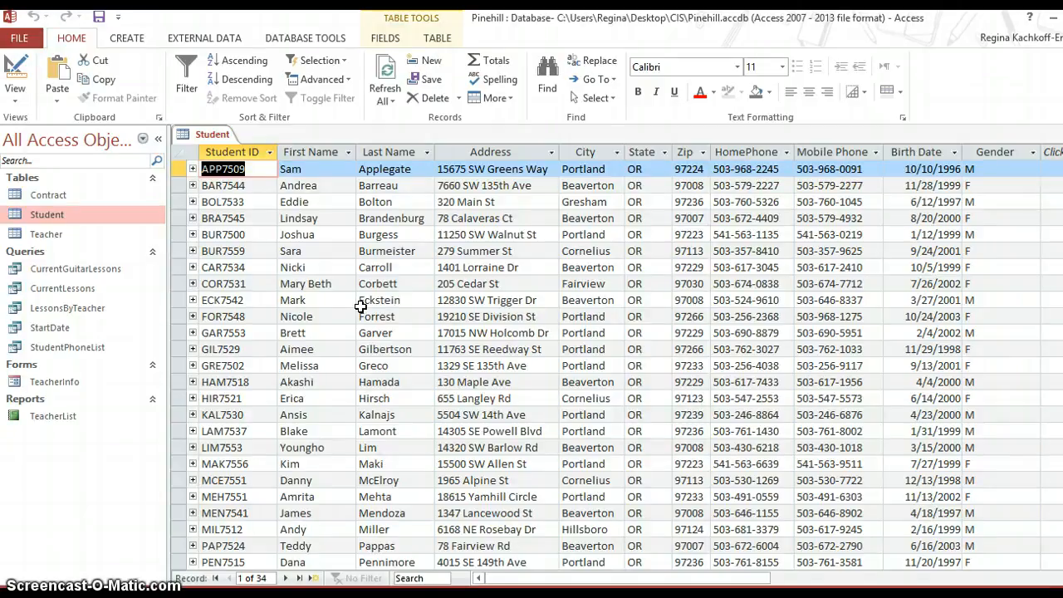
left_click(193, 301)
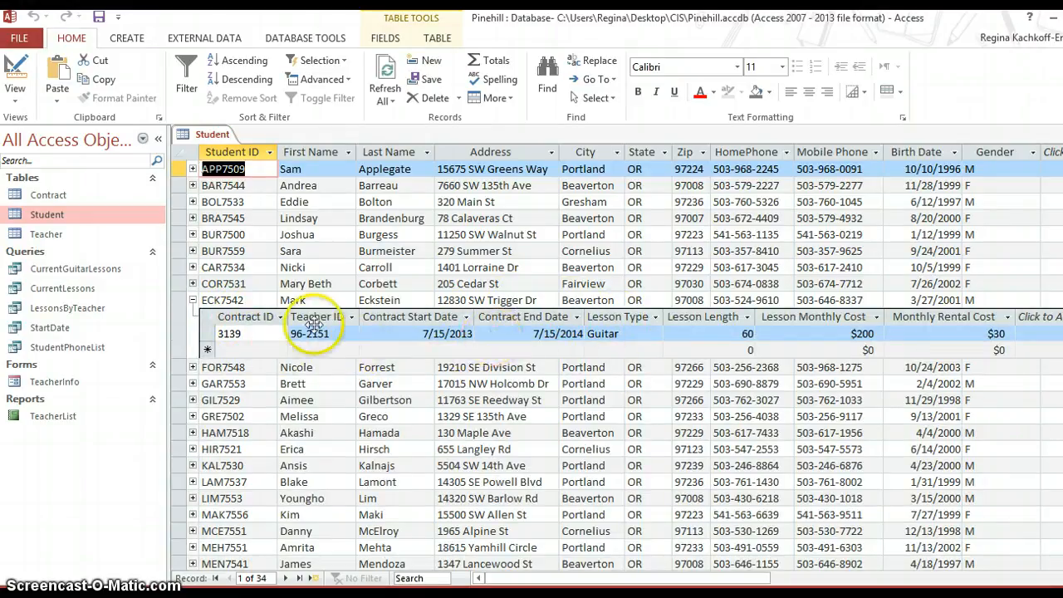
left_click(192, 300)
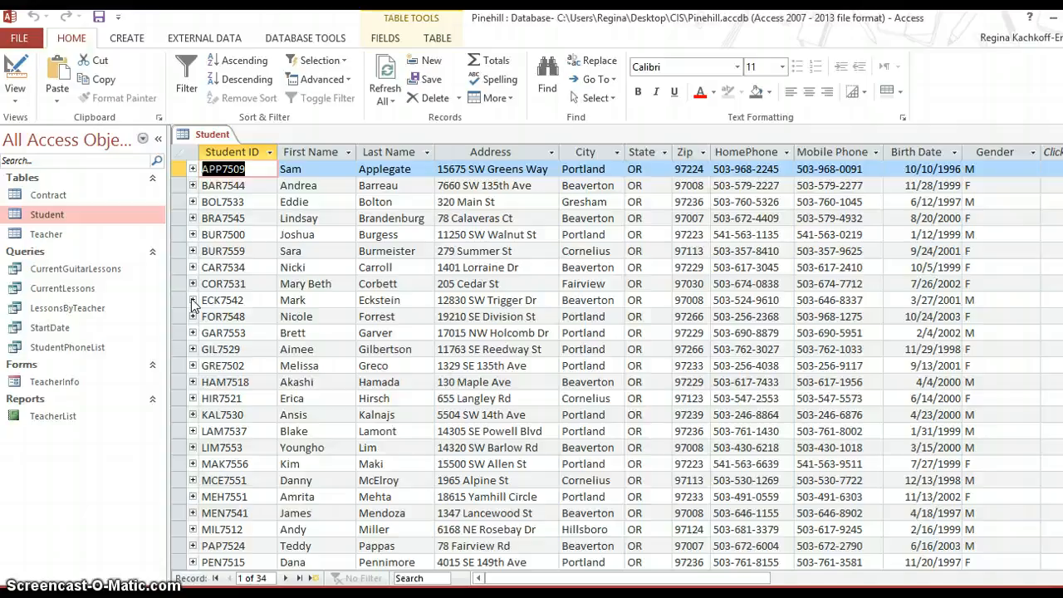
mouse_move(1061, 11)
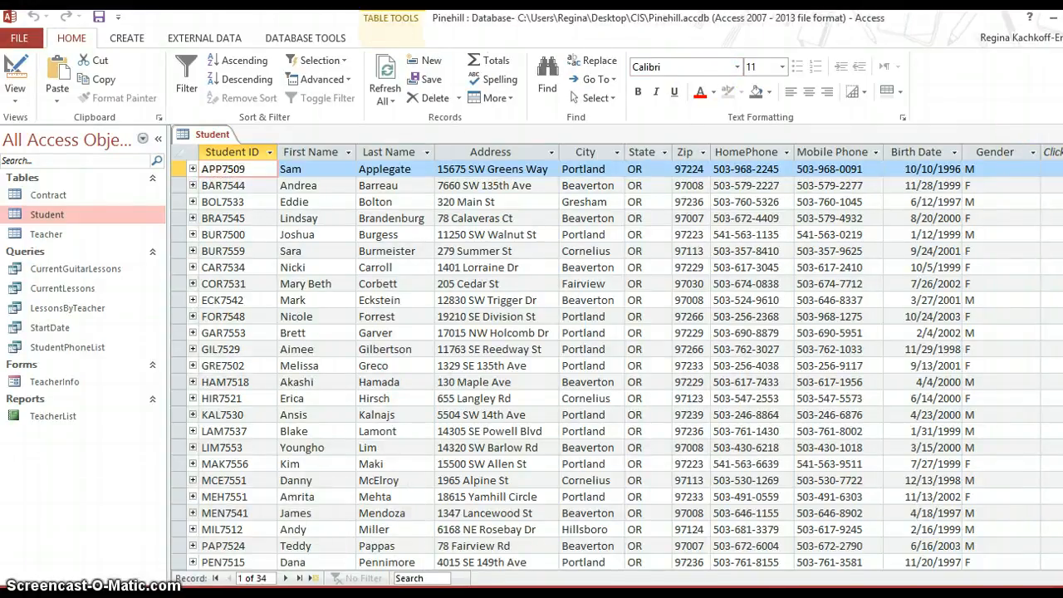
key("ctrl+w")
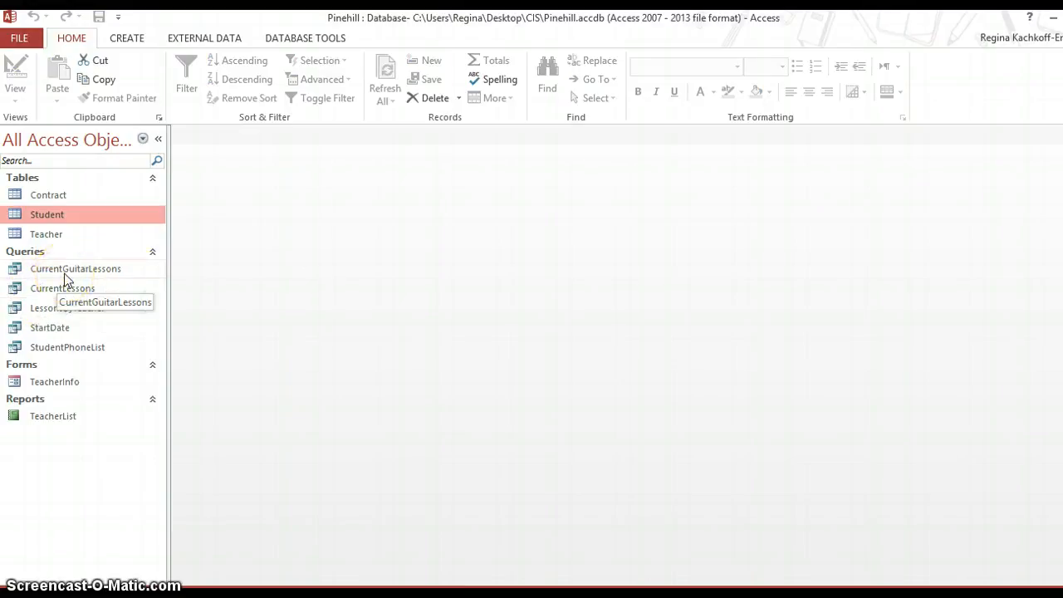
Step: Create a new query in Design view and add the Student table to it twice
left_click(125, 40)
left_click(242, 76)
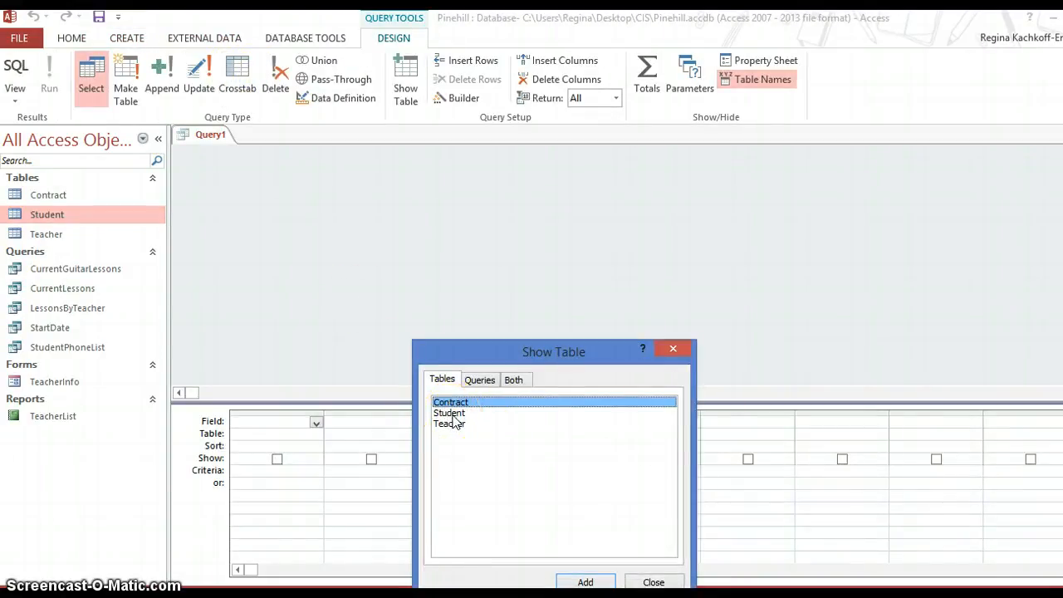
double_click(453, 414)
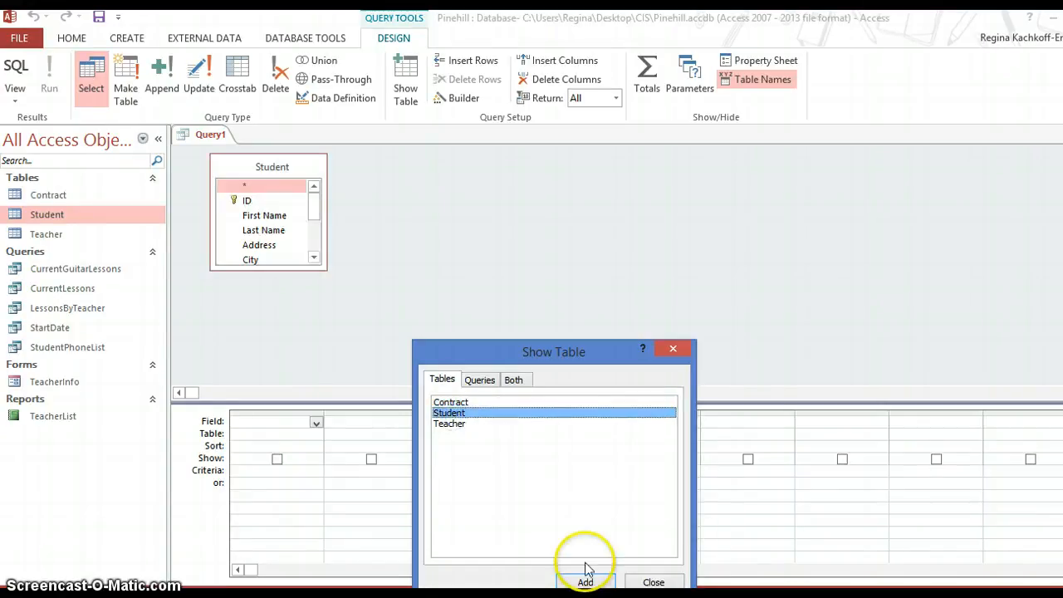
left_click(598, 583)
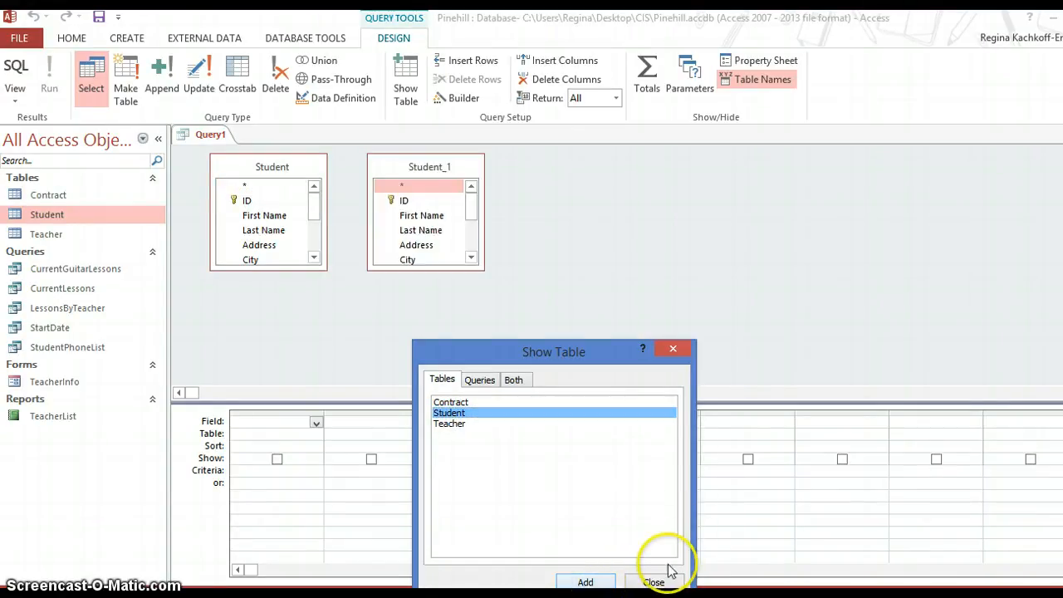
left_click(673, 351)
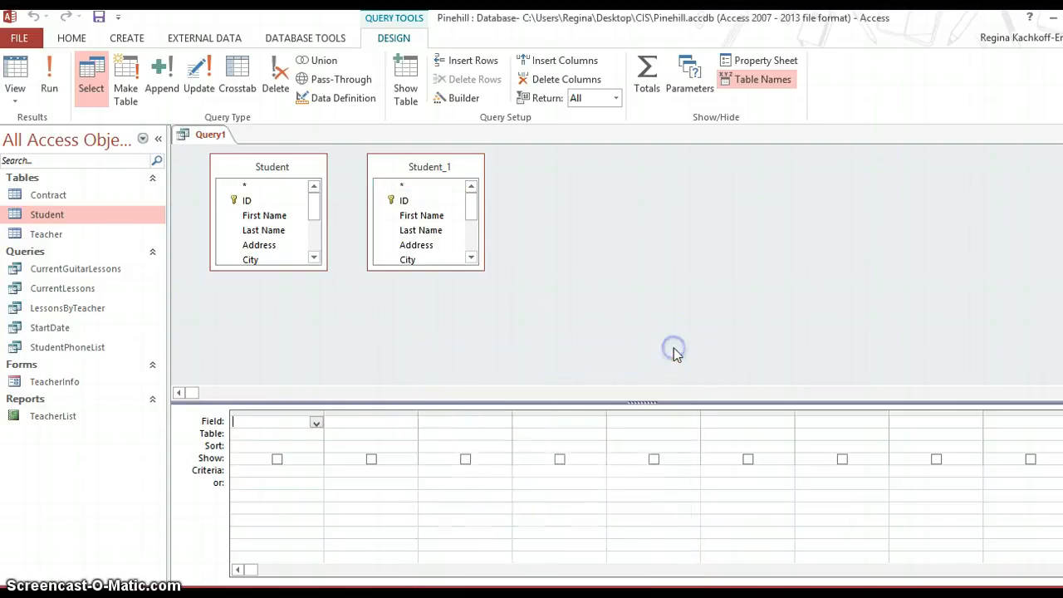
Step: Lengthen the first Student field list to fit all its fields, and close the new query without saving
left_click(465, 168)
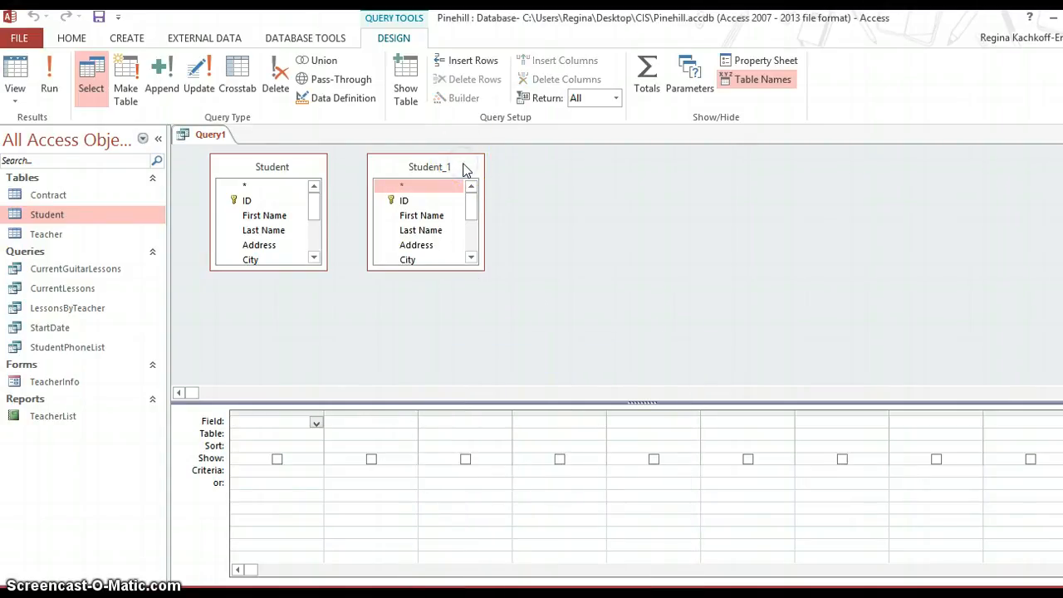
left_click_drag(258, 269, 258, 373)
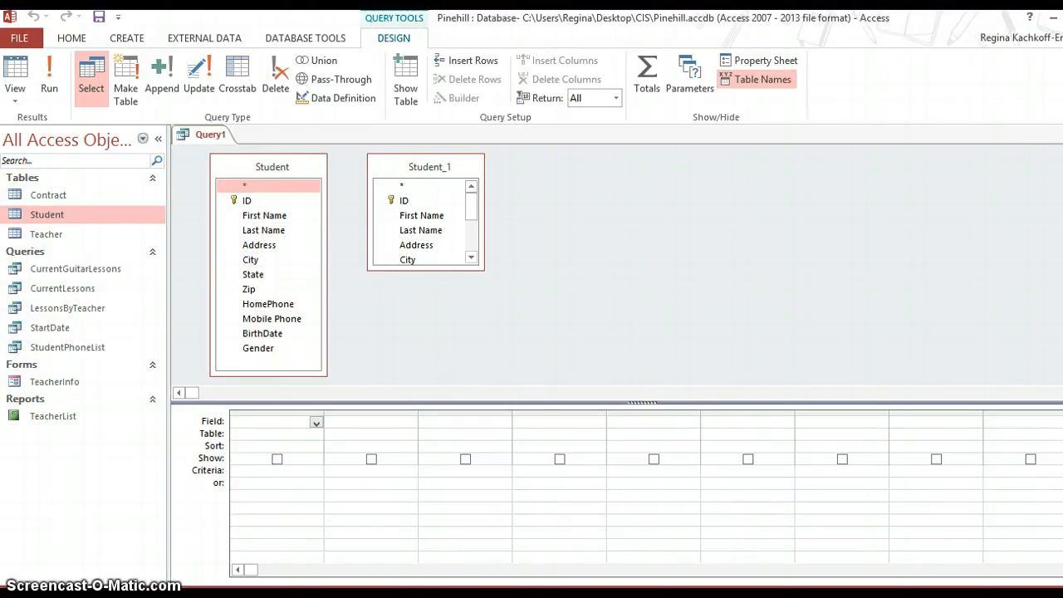
left_click(1062, 135)
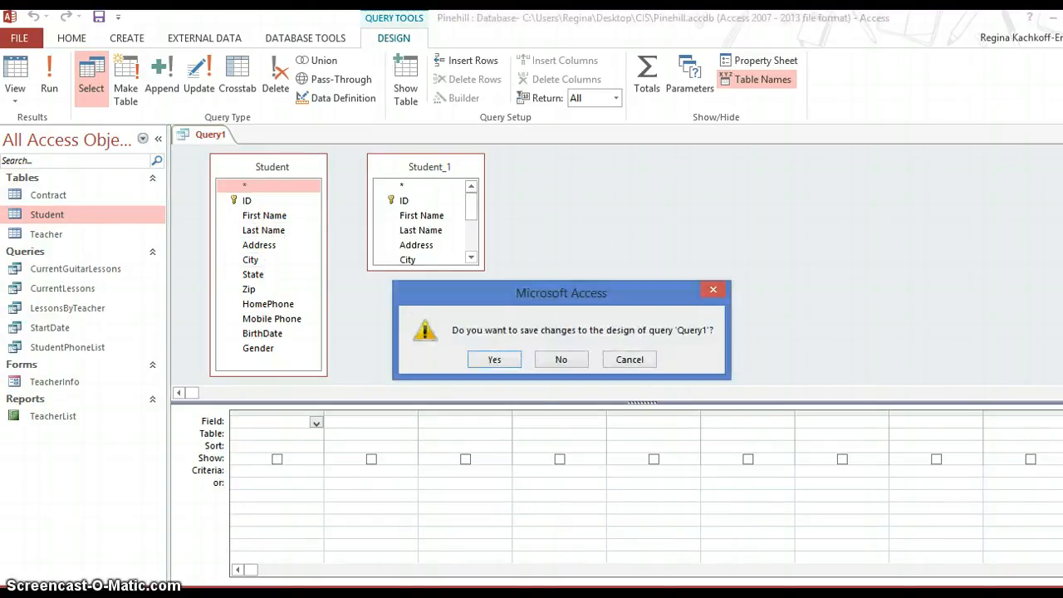
left_click(560, 359)
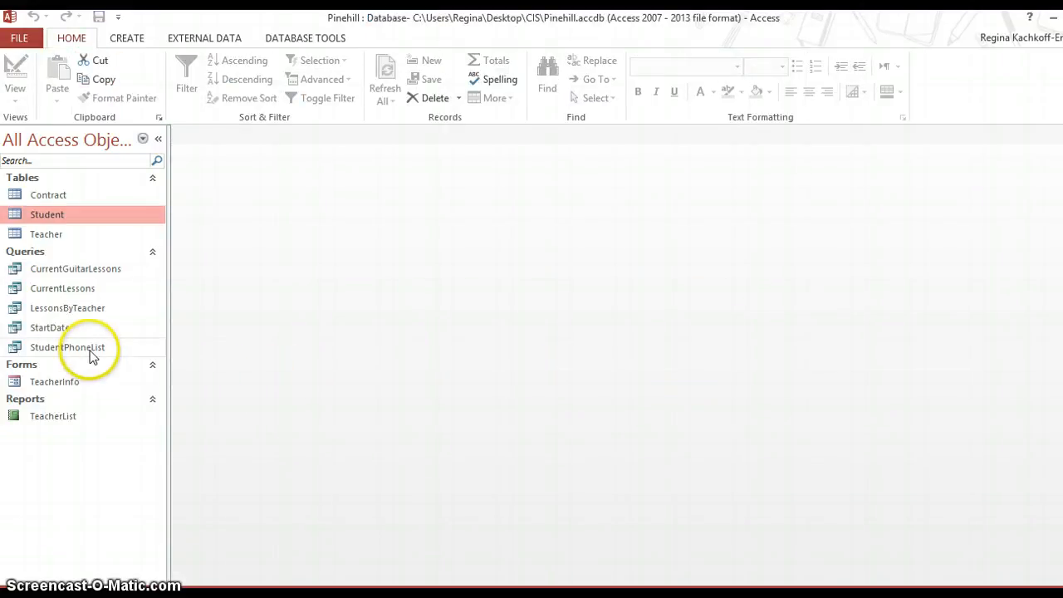
Step: Open the StudentPhoneList query to review its name and mobile phone columns, and close it
double_click(90, 348)
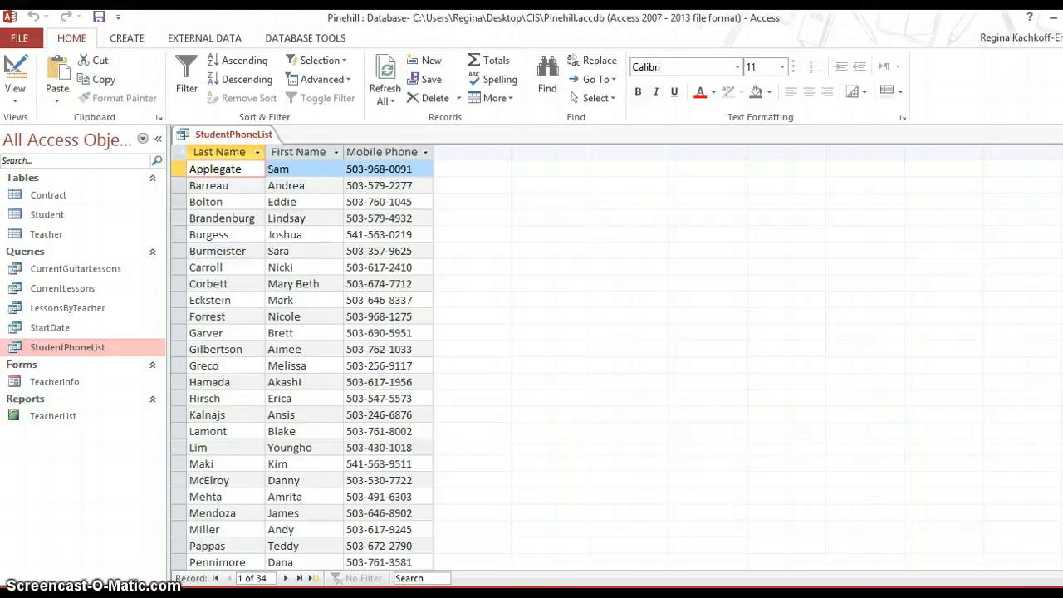
left_click(1056, 134)
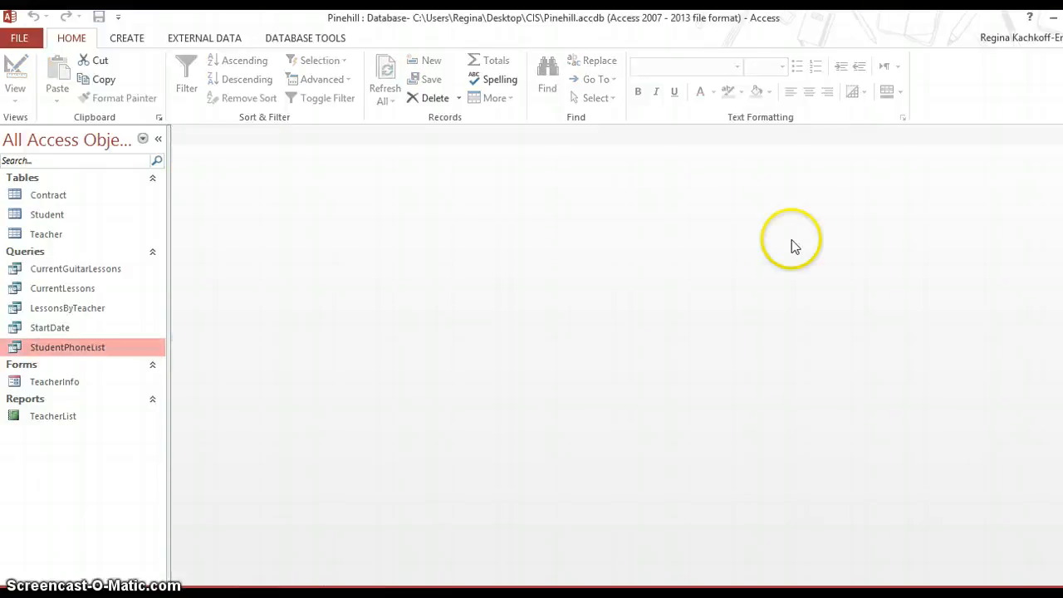
left_click(219, 112)
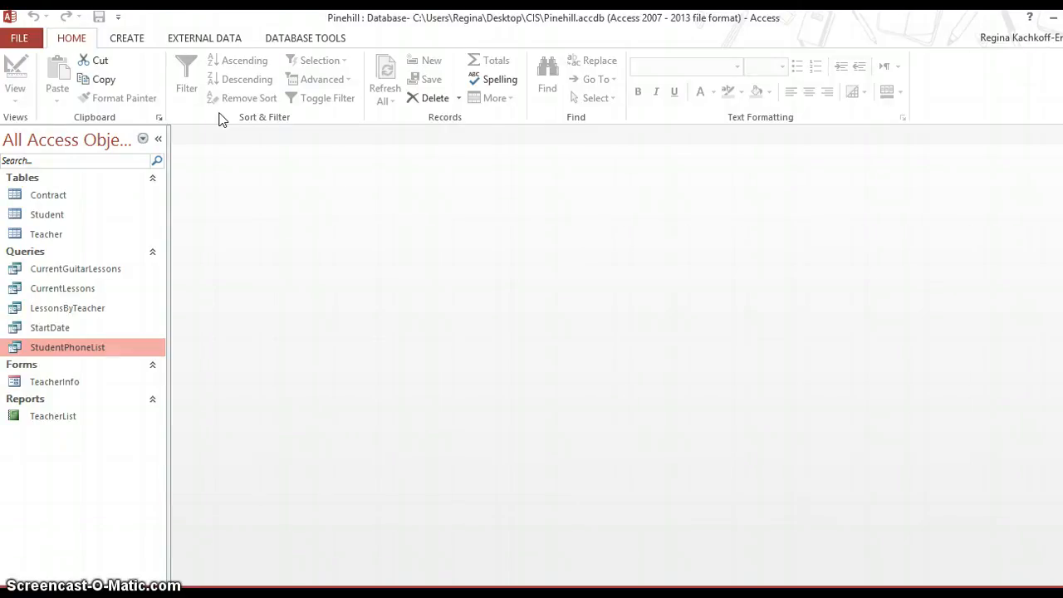
Step: Open the LessonsByTeacher query, bring up Save Object As for it, and close the query without saving a copy
double_click(95, 313)
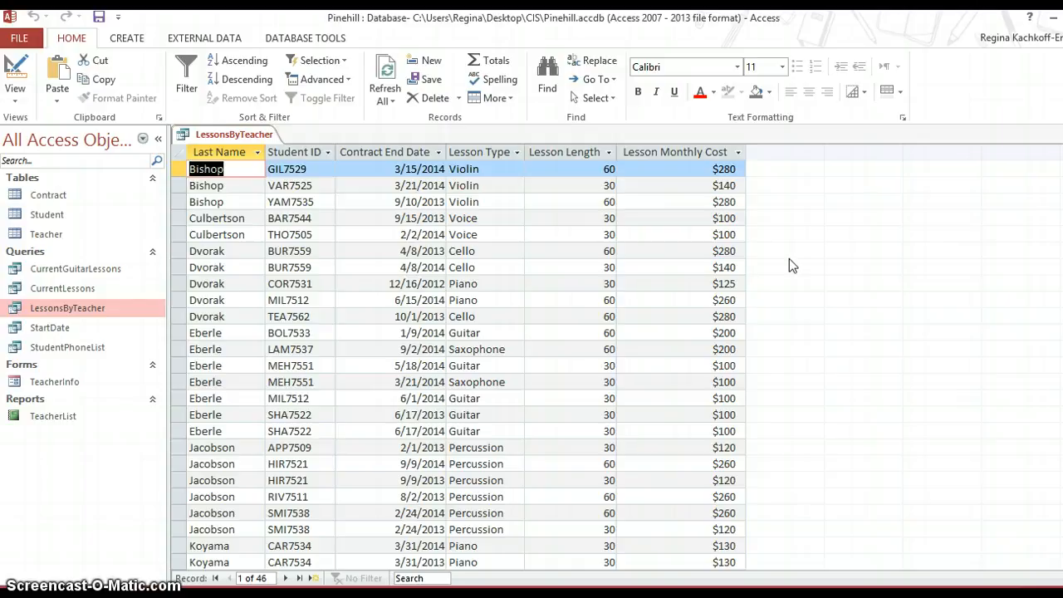
left_click(841, 258)
left_click(19, 38)
left_click(32, 177)
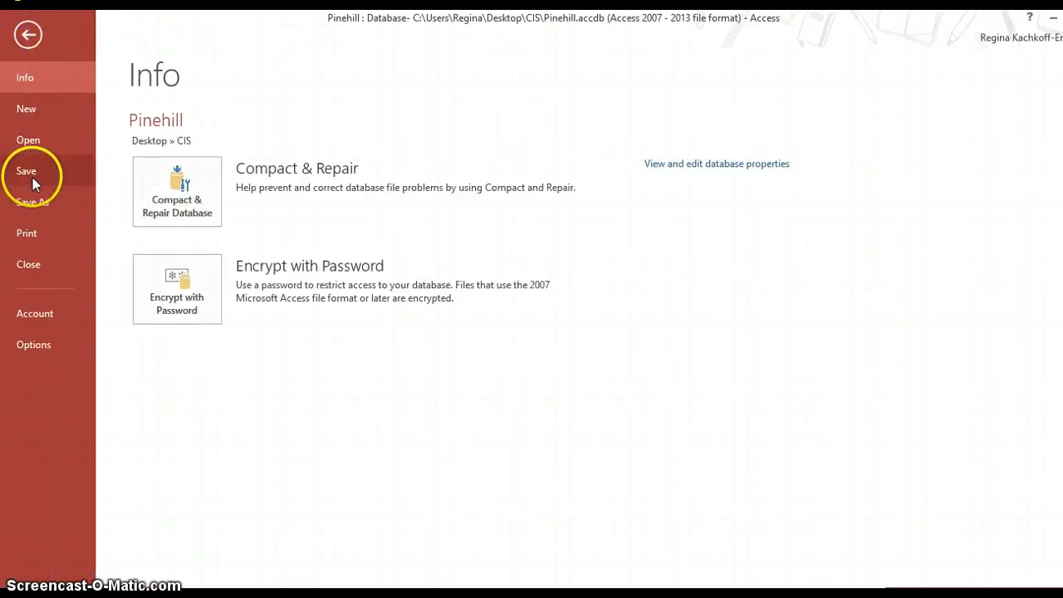
left_click(33, 201)
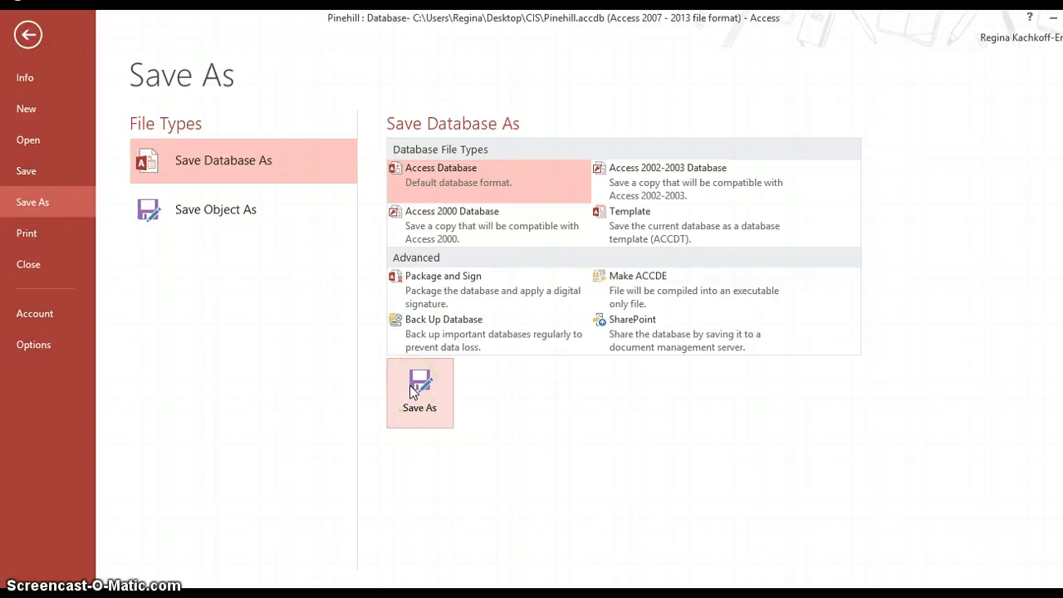
left_click(218, 214)
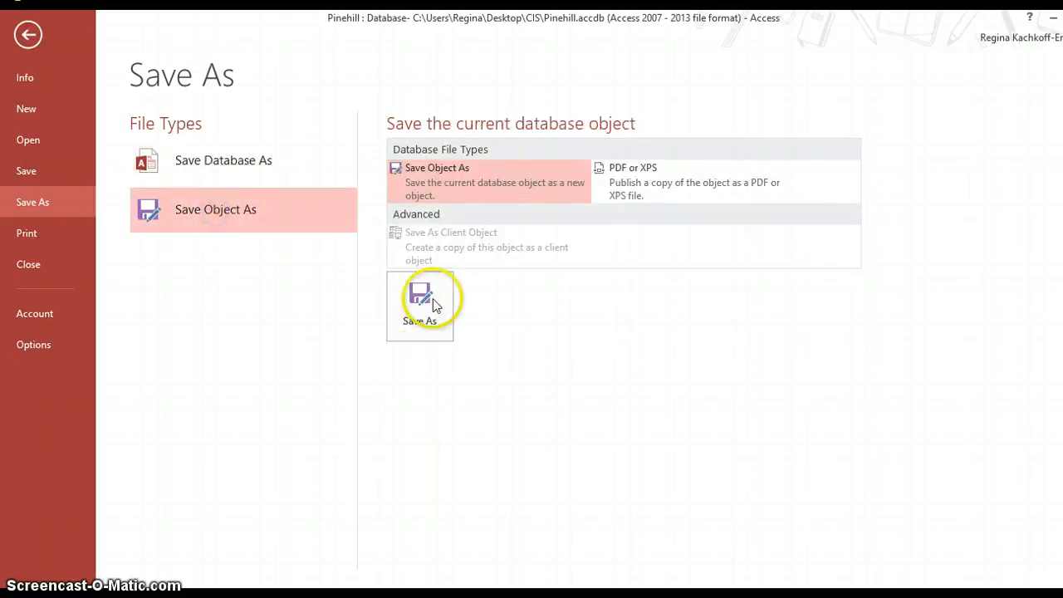
left_click(434, 295)
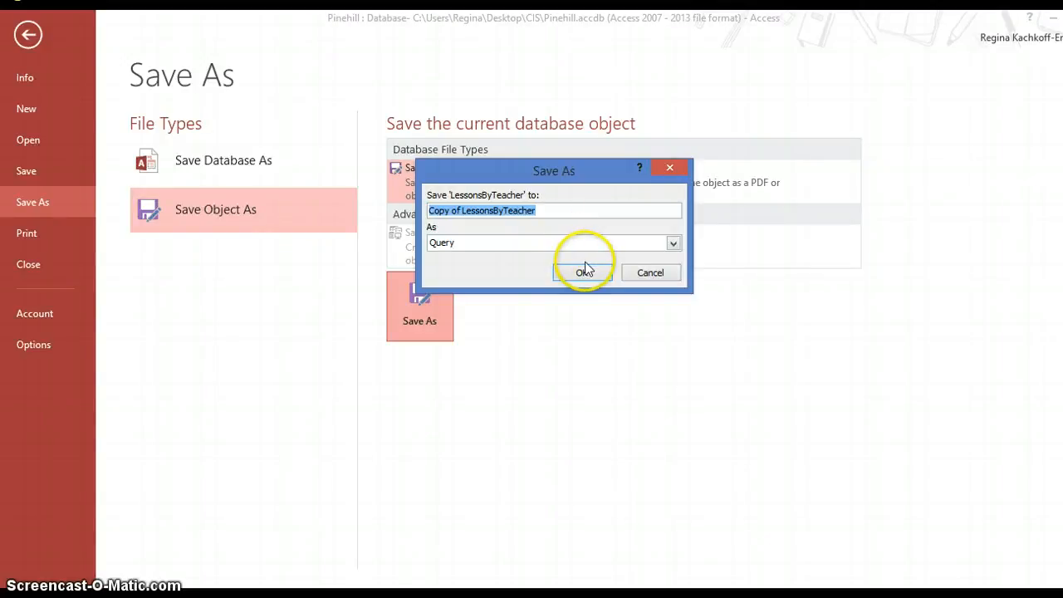
left_click(641, 275)
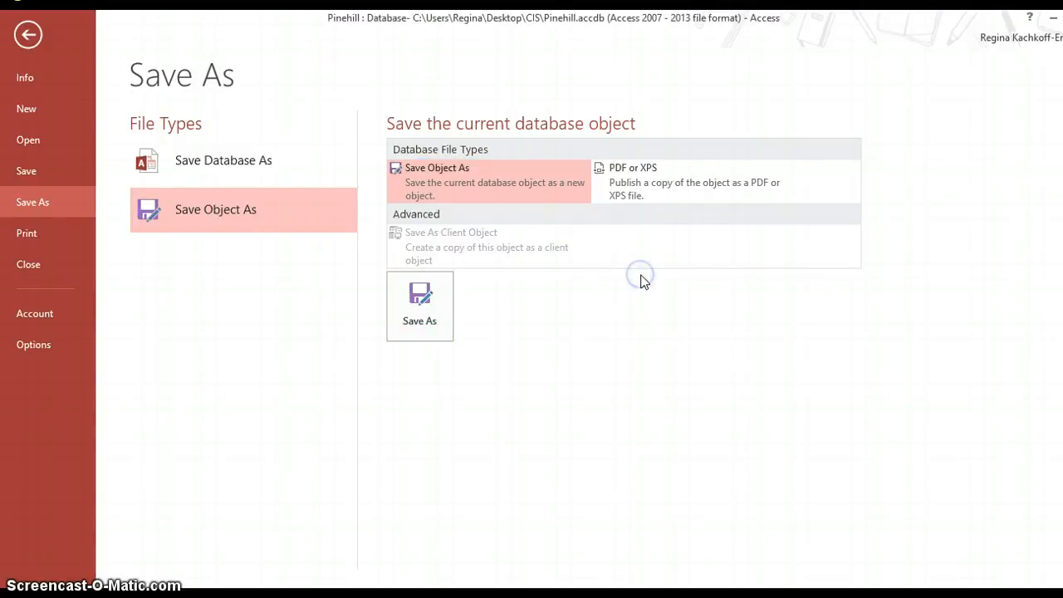
left_click(27, 36)
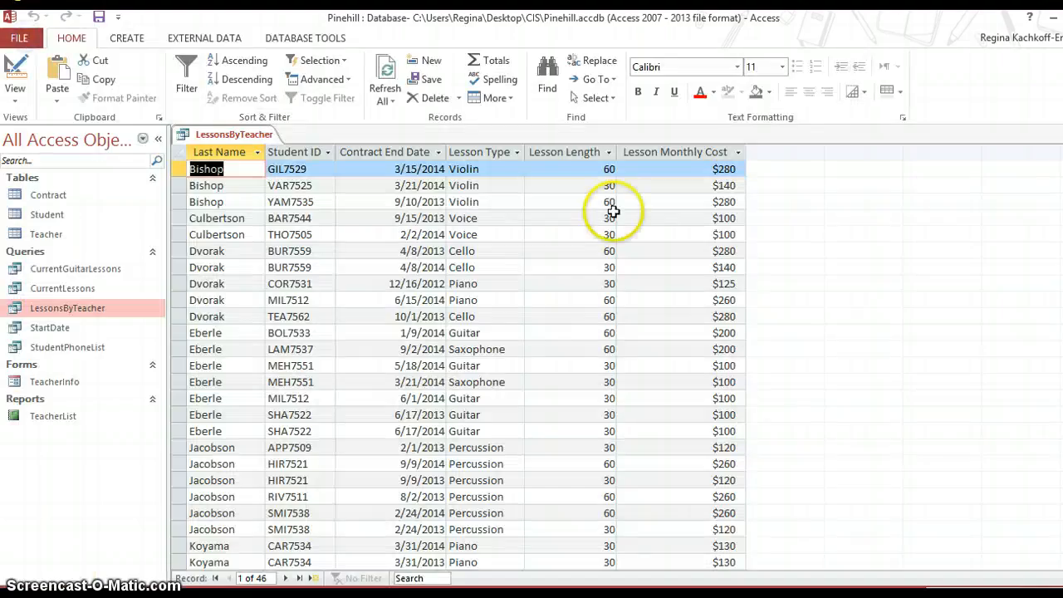
key("ctrl+w")
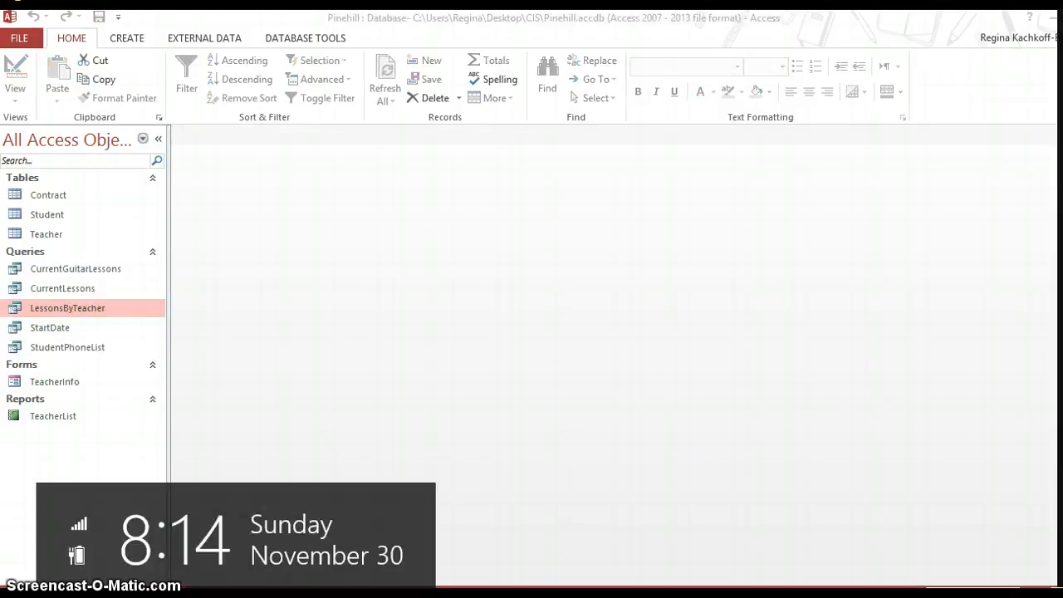
Step: Open the CurrentLessons query, examine its EndDate criteria and sort settings in Design view, and close it
left_click(68, 290)
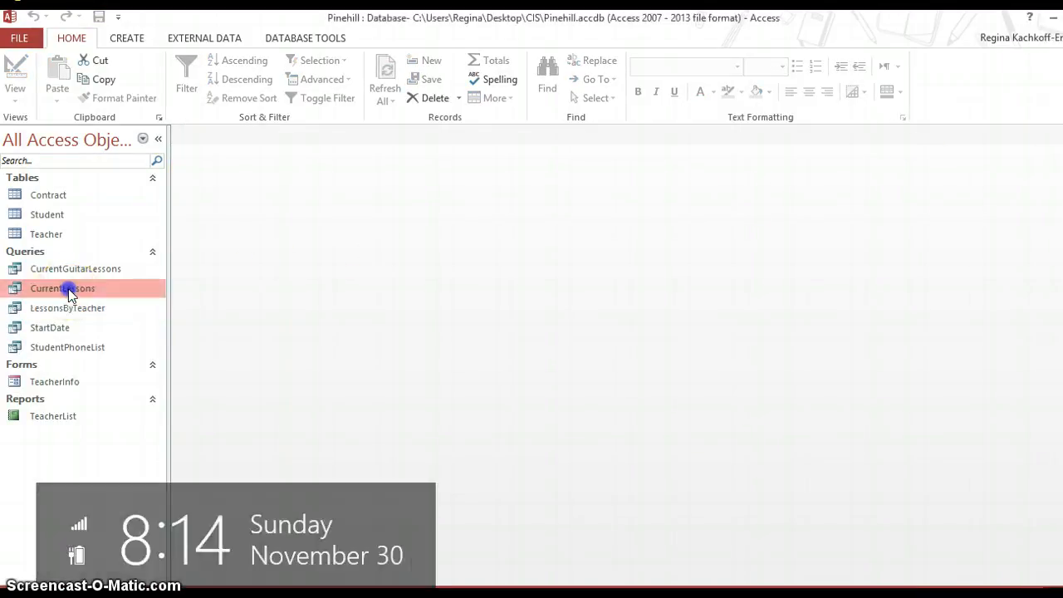
double_click(69, 291)
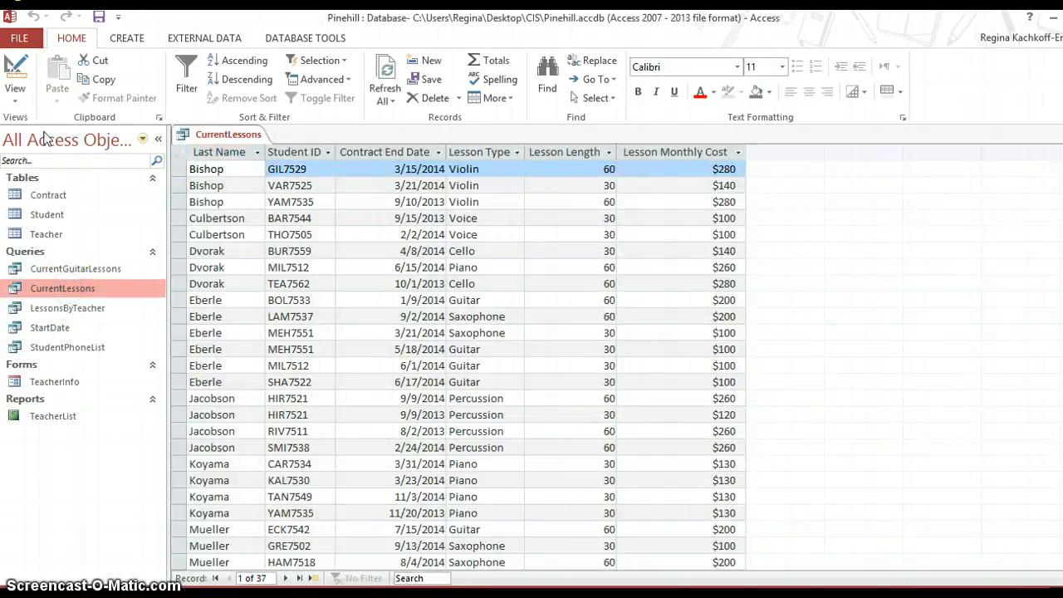
left_click(14, 83)
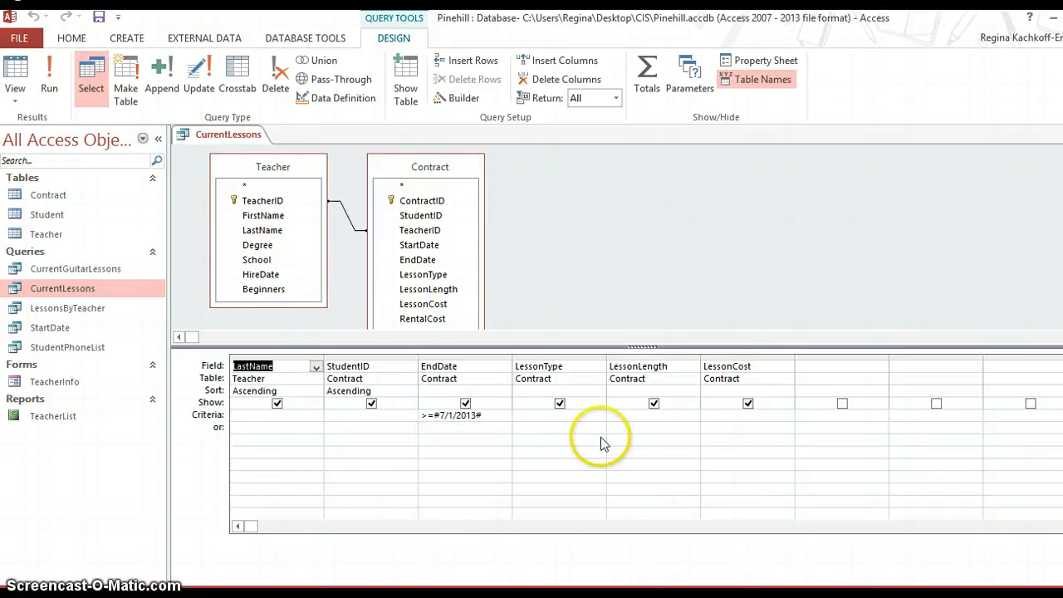
key("super+c")
key("Escape")
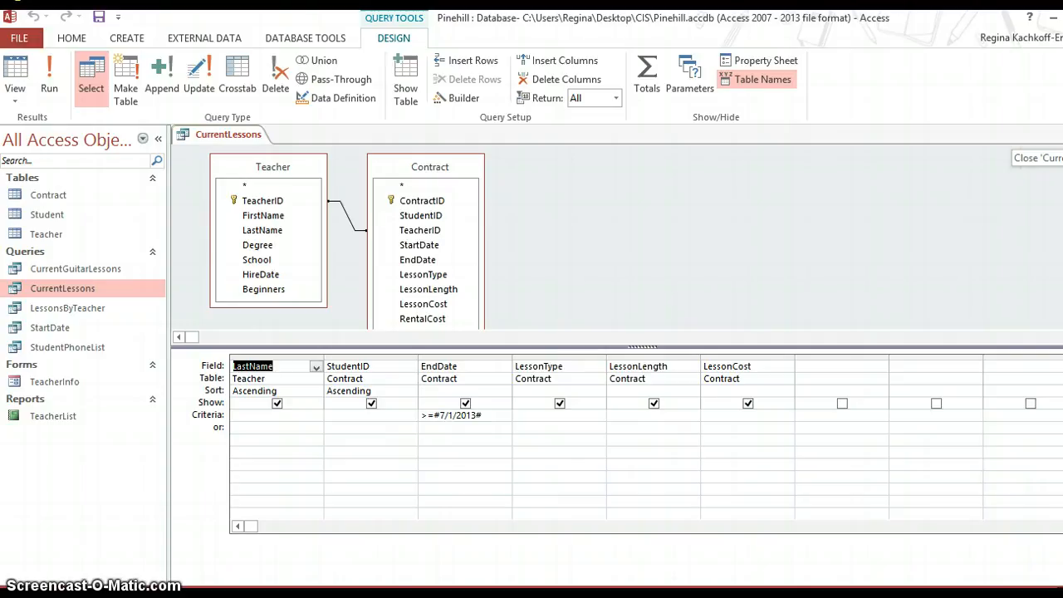
left_click(1055, 135)
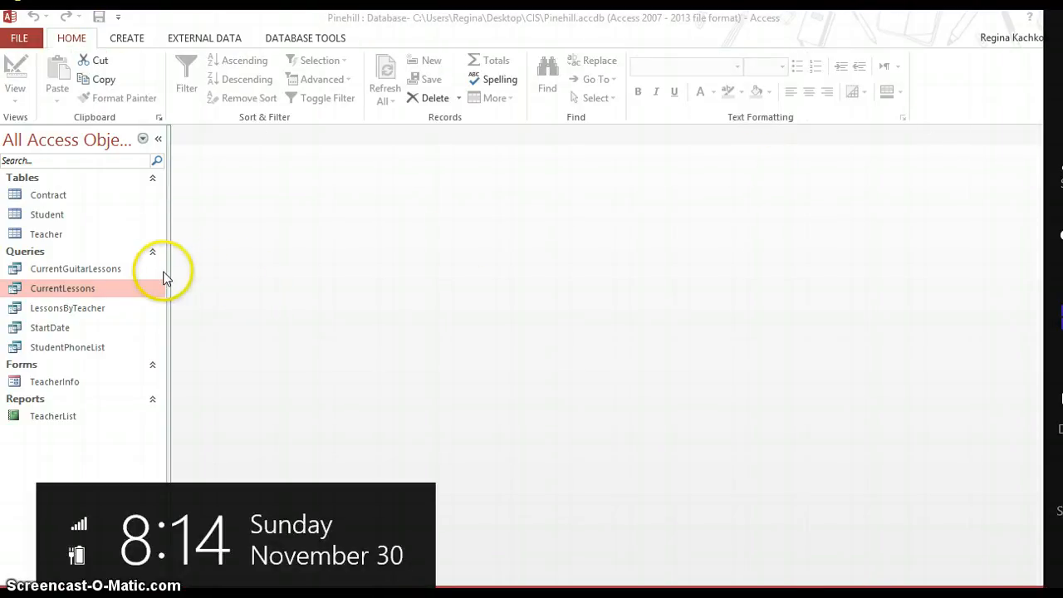
Step: Open the CurrentGuitarLessons query, examine its sort settings and EndDate criteria in Design view, and close it
left_click(99, 273)
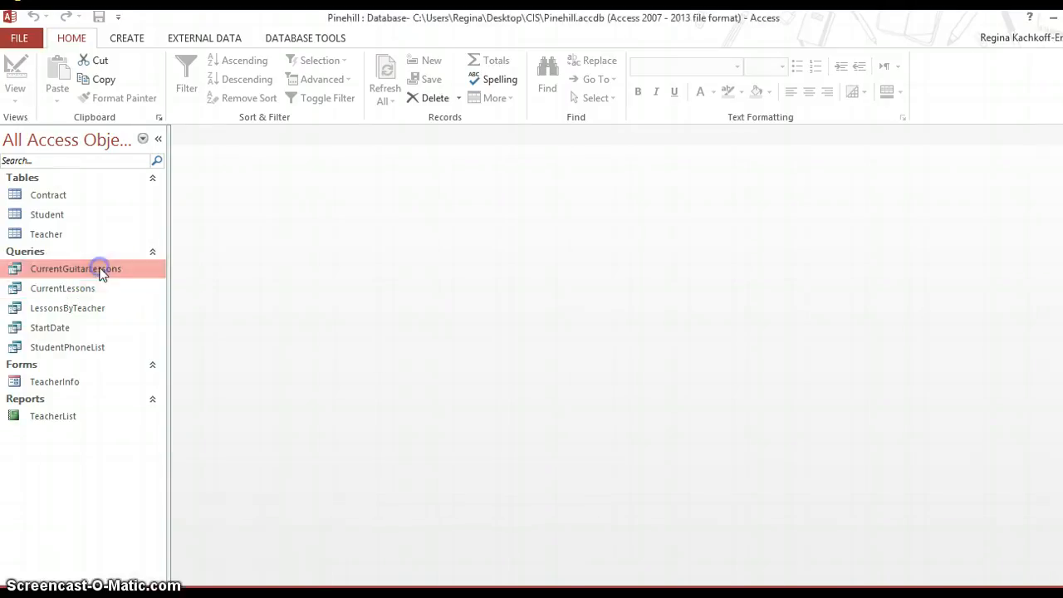
double_click(100, 273)
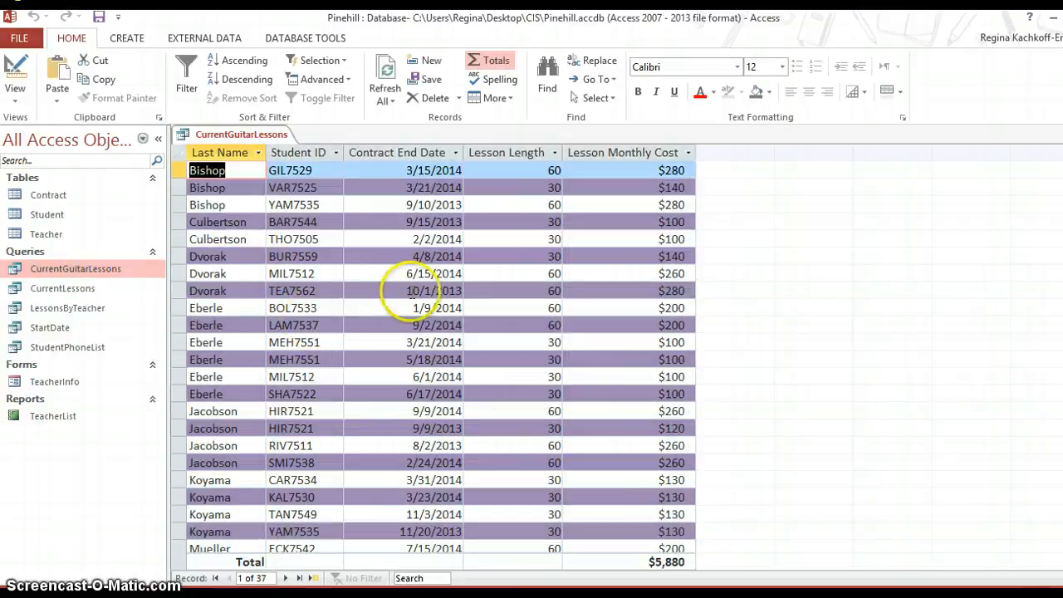
left_click(11, 76)
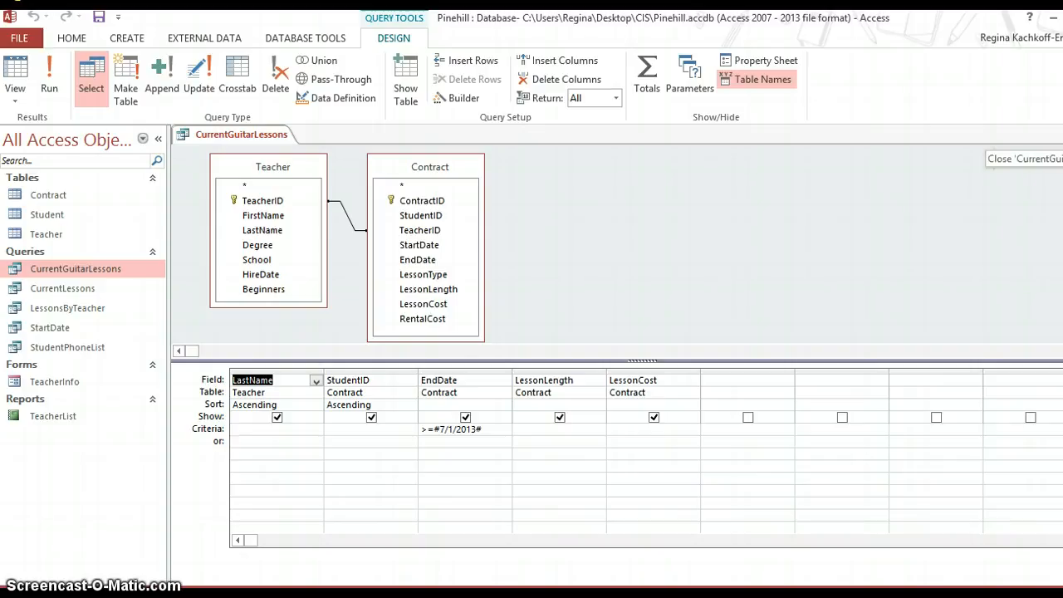
left_click(1060, 134)
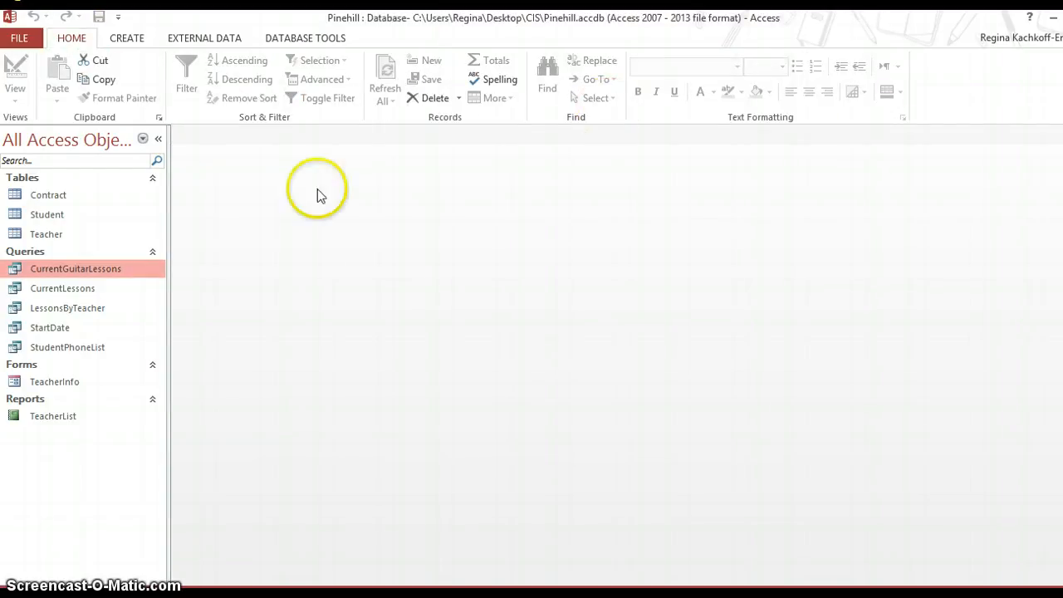
Step: Reopen the CurrentGuitarLessons query, view its alternate row color choices and Total row, and close it without changing the formatting
double_click(119, 277)
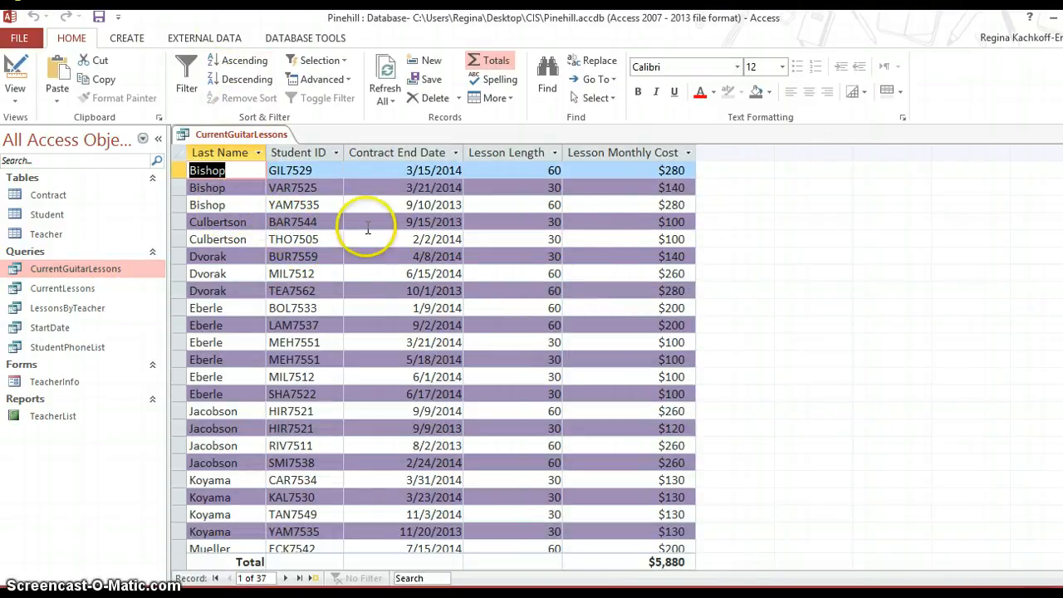
left_click(899, 93)
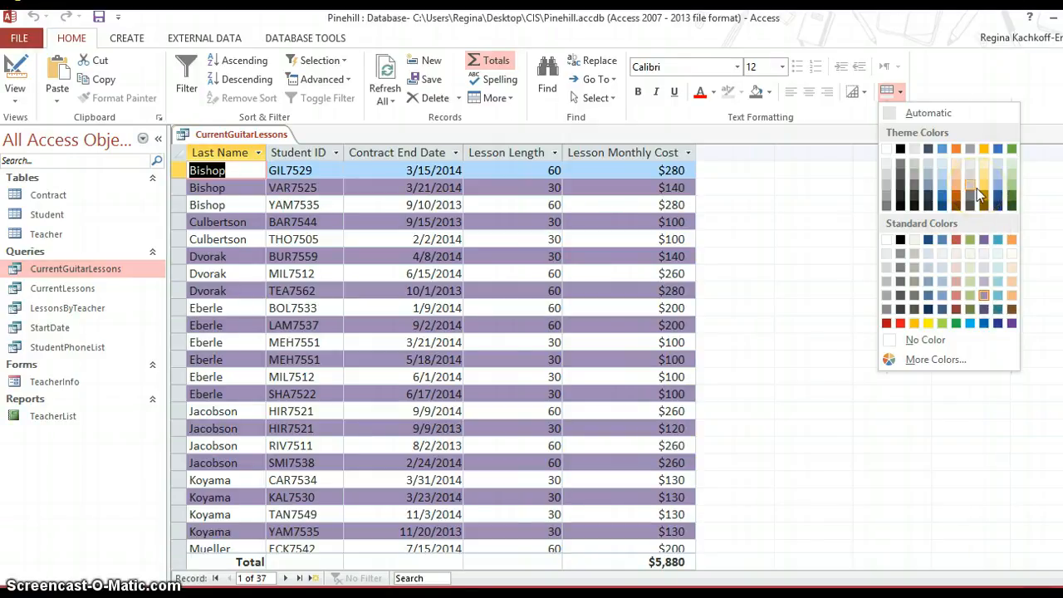
left_click(247, 568)
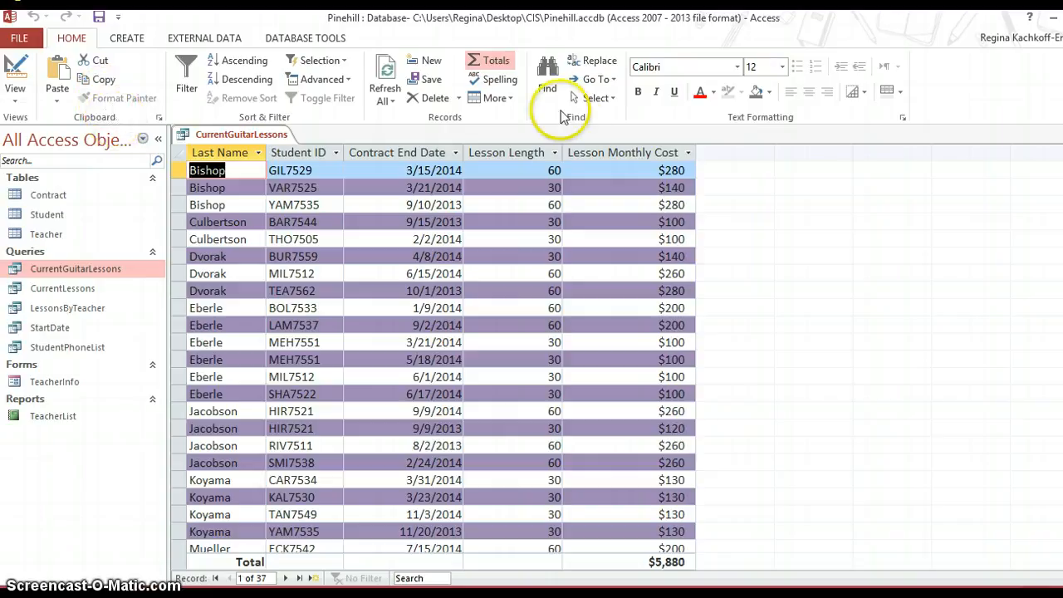
key("ctrl+w")
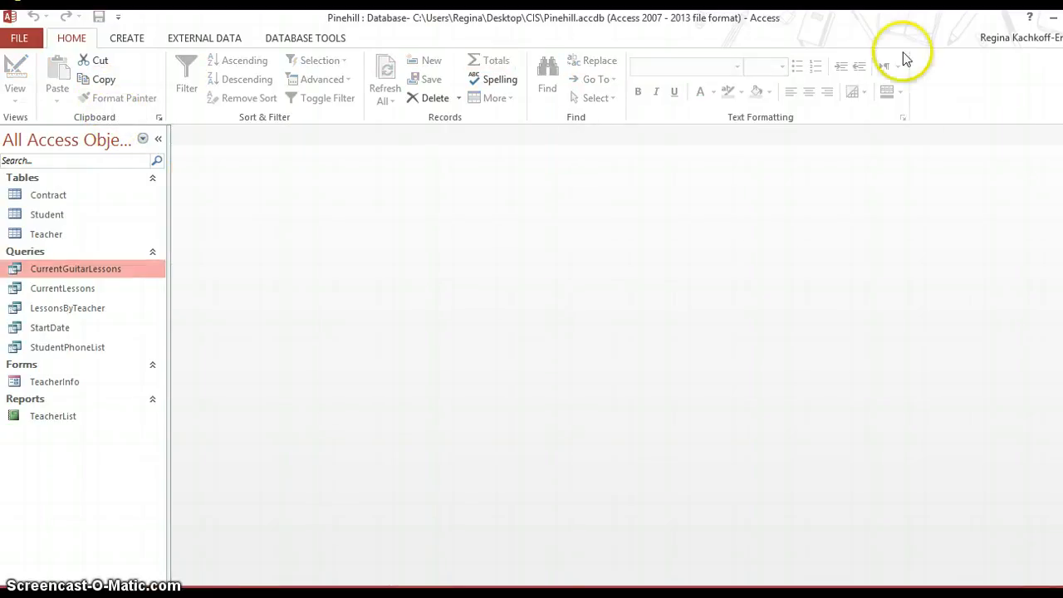
Step: Compact and repair the Pinehill database
left_click(19, 39)
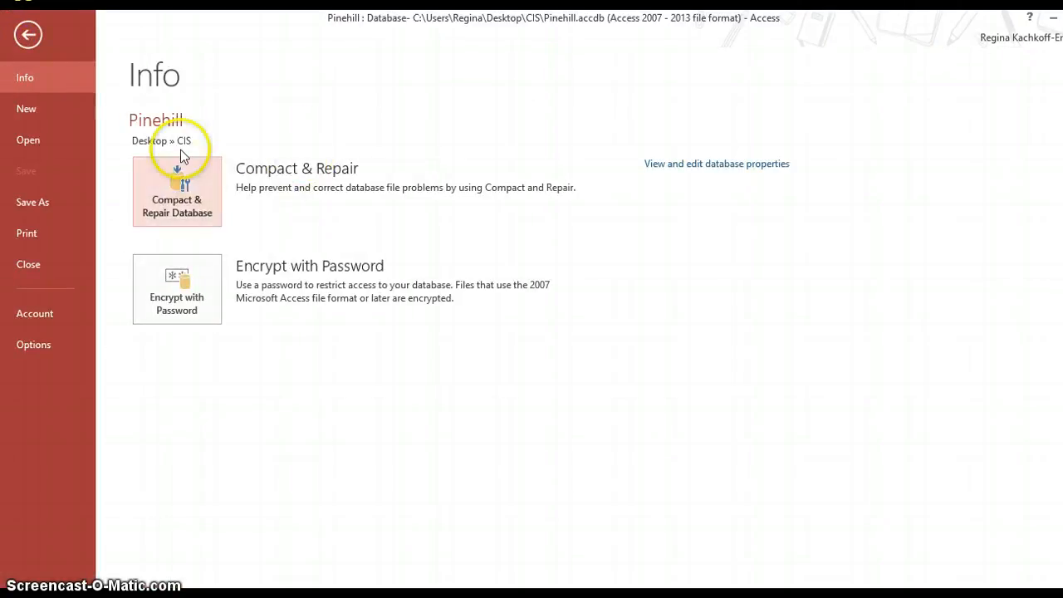
left_click(176, 189)
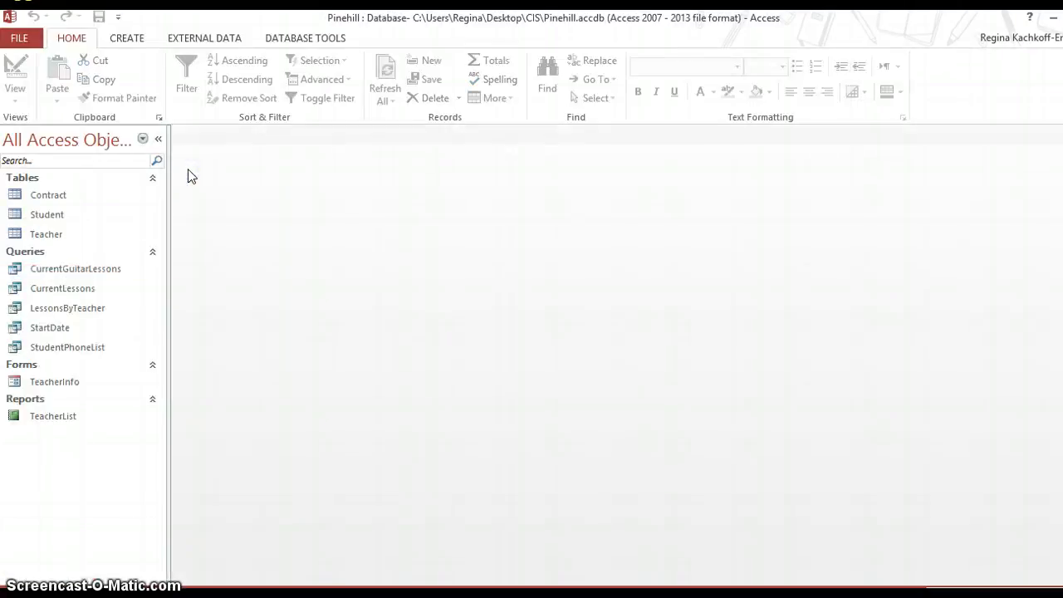